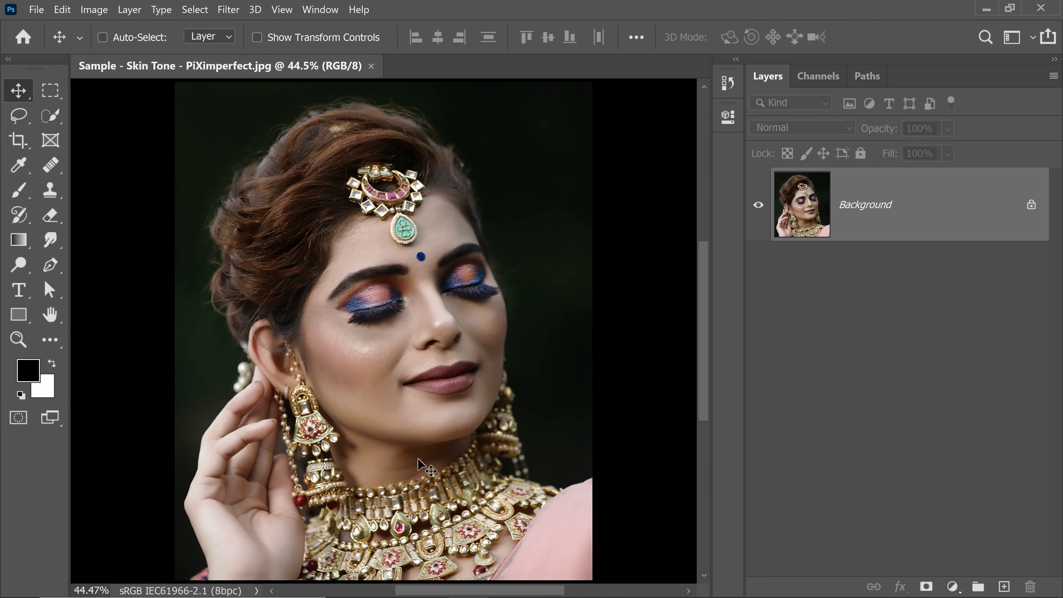
Step: Switch from Photoshop to the Skin Color Palettes folder in File Explorer
left_click(426, 580)
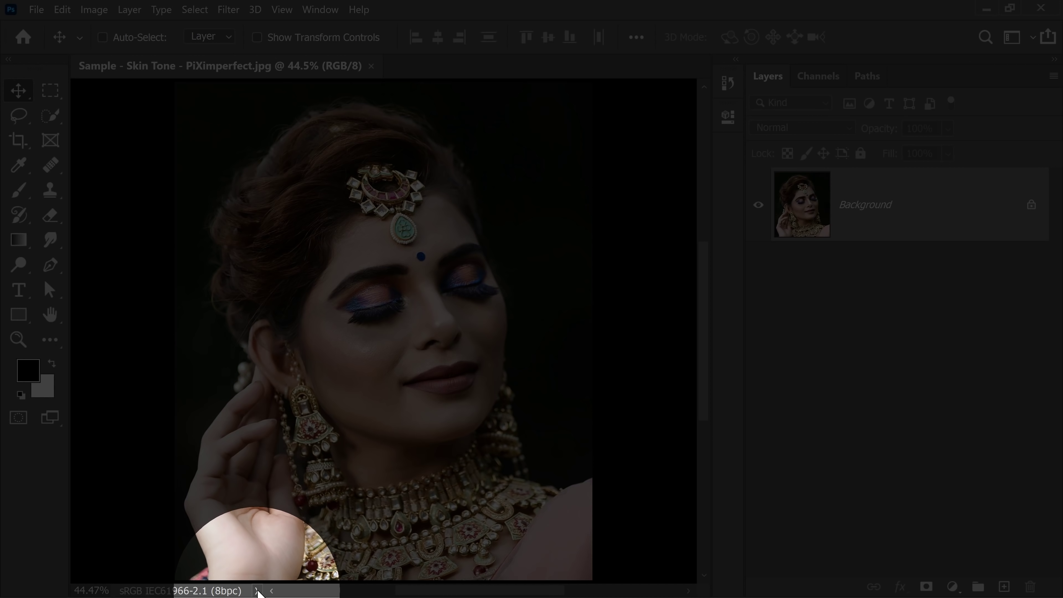
left_click(255, 590)
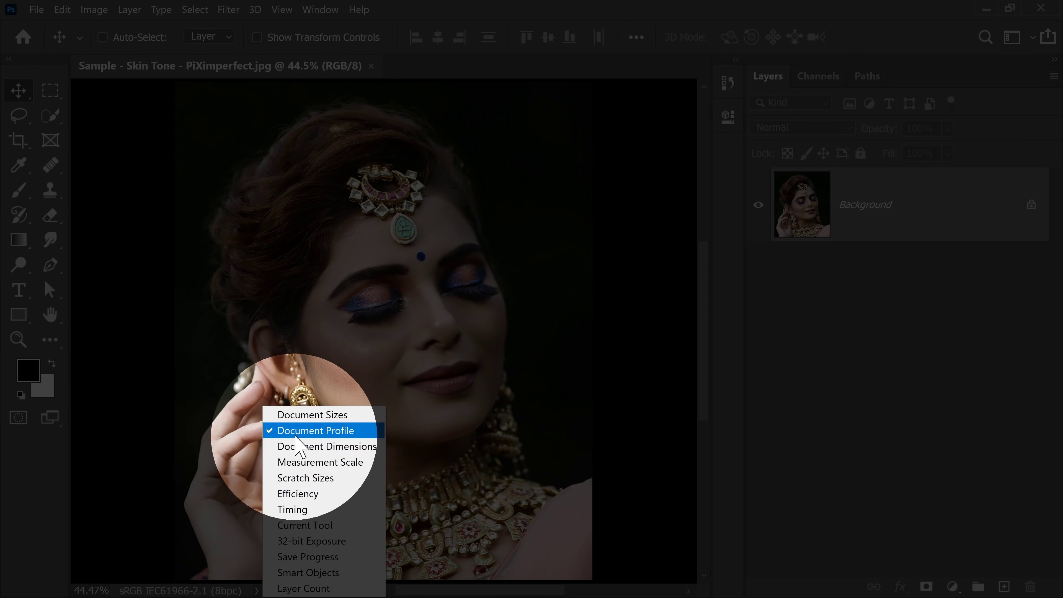
left_click(295, 431)
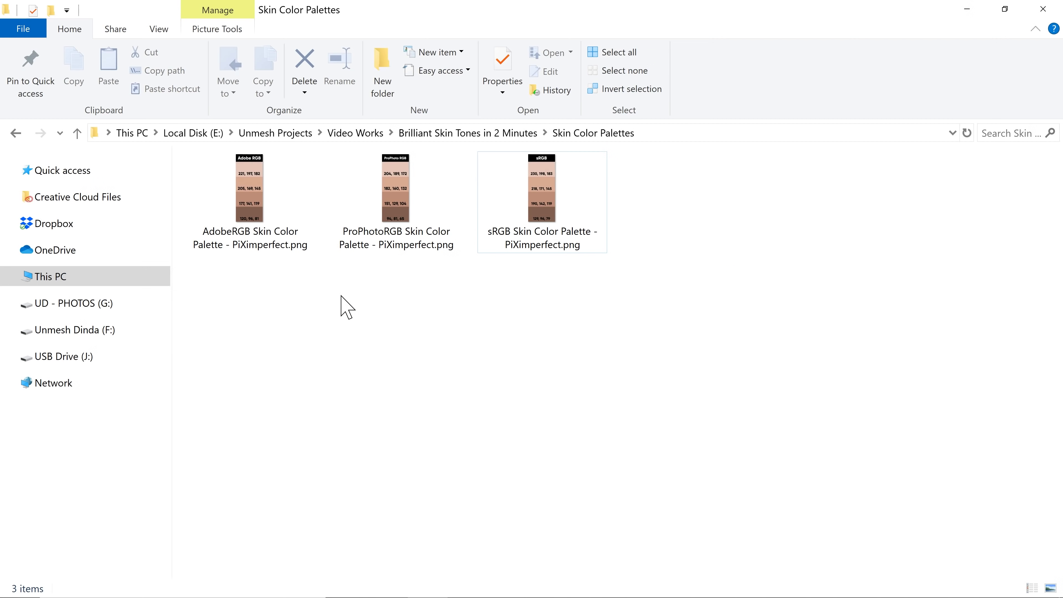
left_click(581, 249)
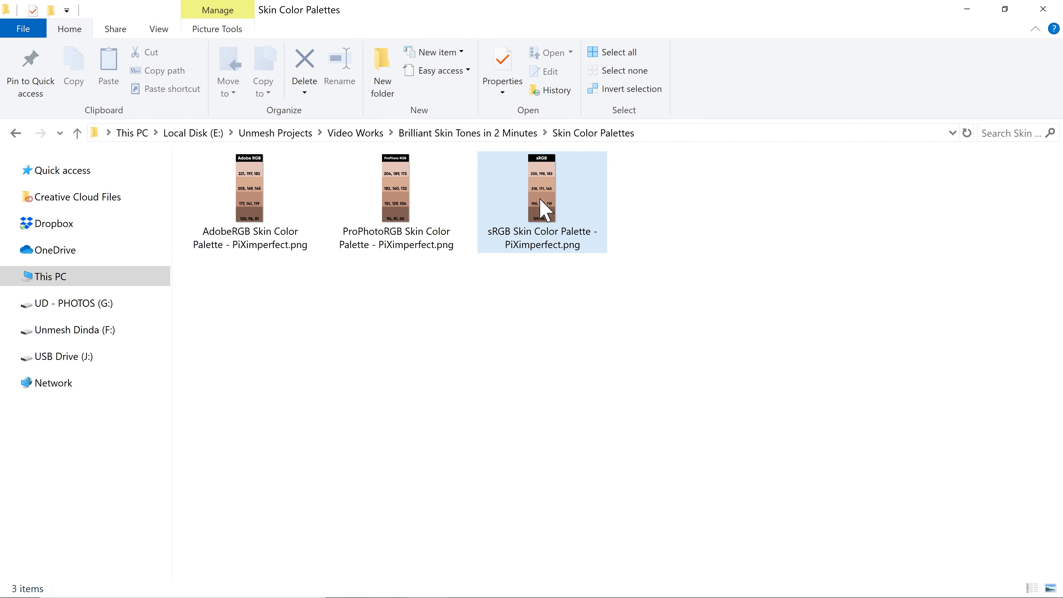
left_click_drag(540, 203, 344, 184)
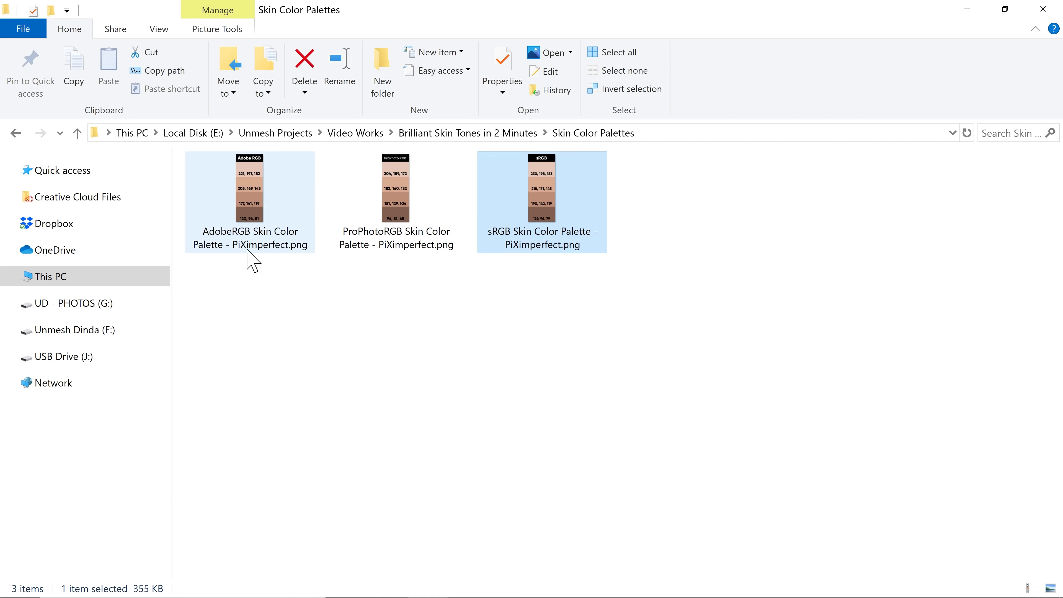
mouse_move(244, 257)
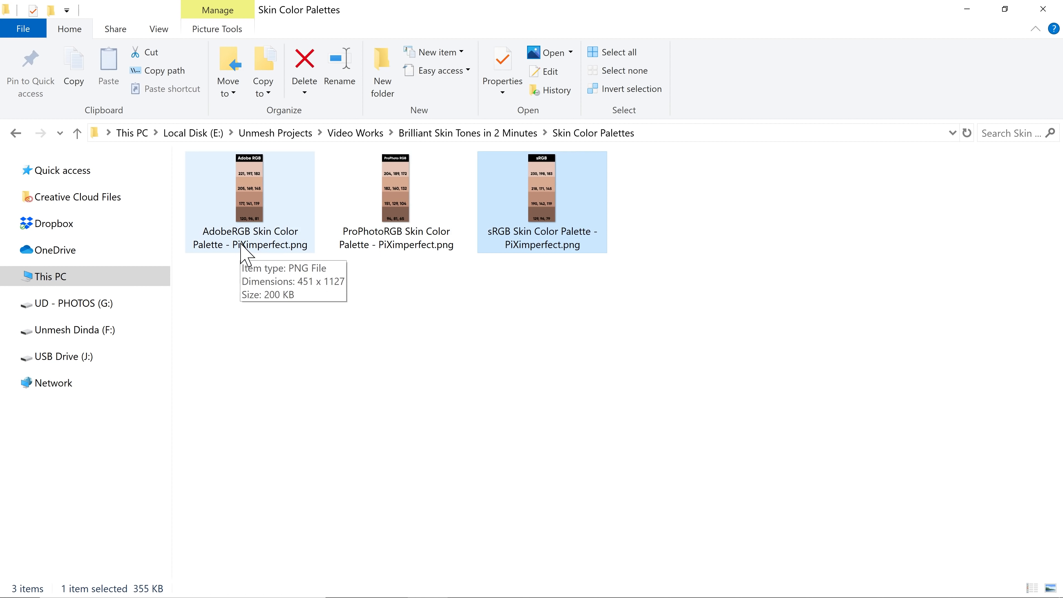
mouse_move(387, 245)
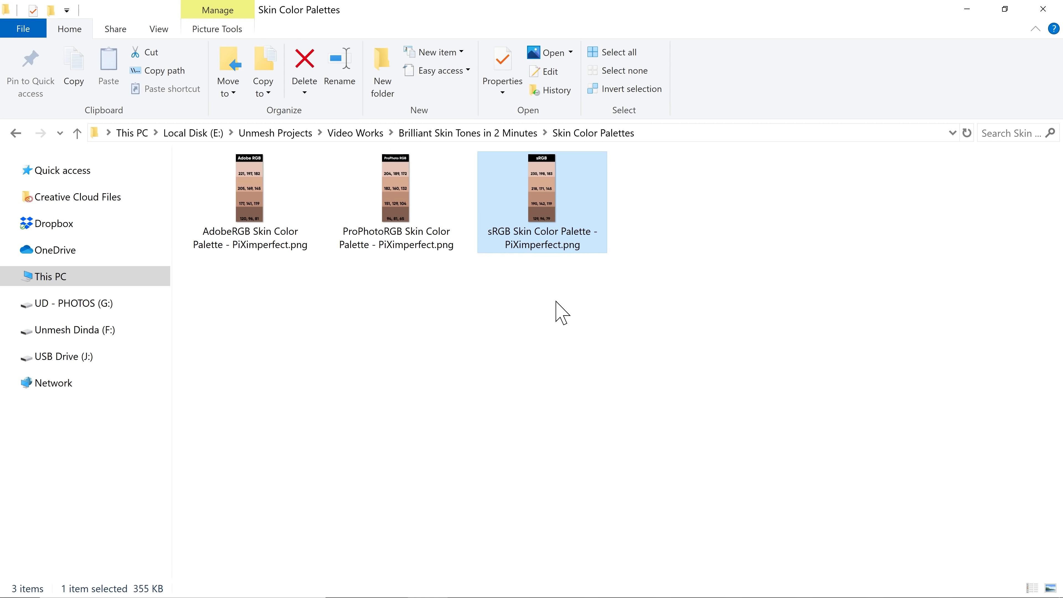
left_click(560, 312)
Step: Place the sRGB skin colour palette PNG left of the face, scaled to 184.49%
left_click_drag(545, 226, 235, 338)
left_click_drag(400, 312, 220, 312)
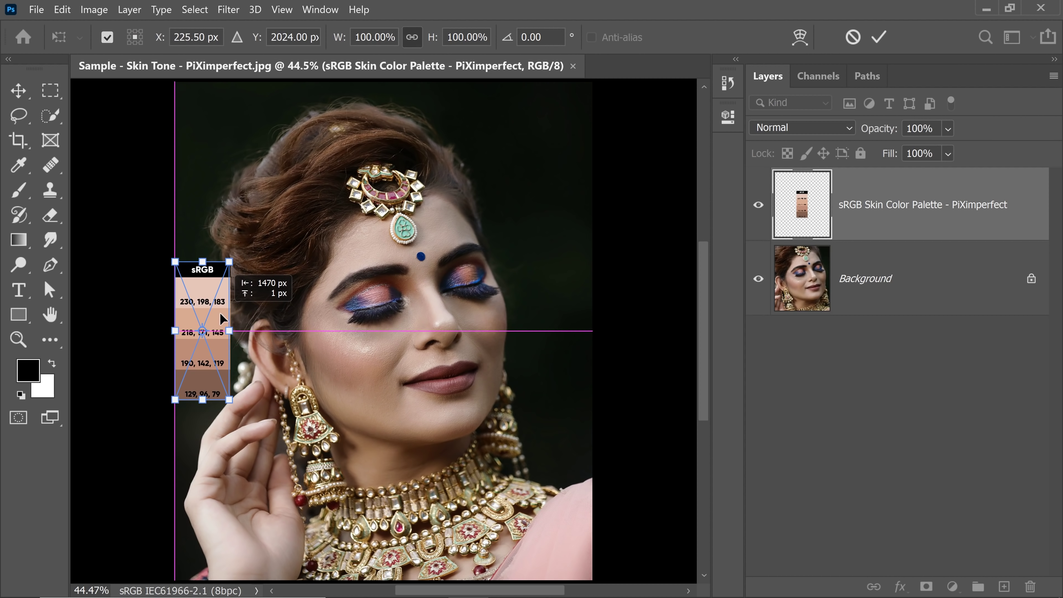
left_click_drag(227, 402, 243, 354)
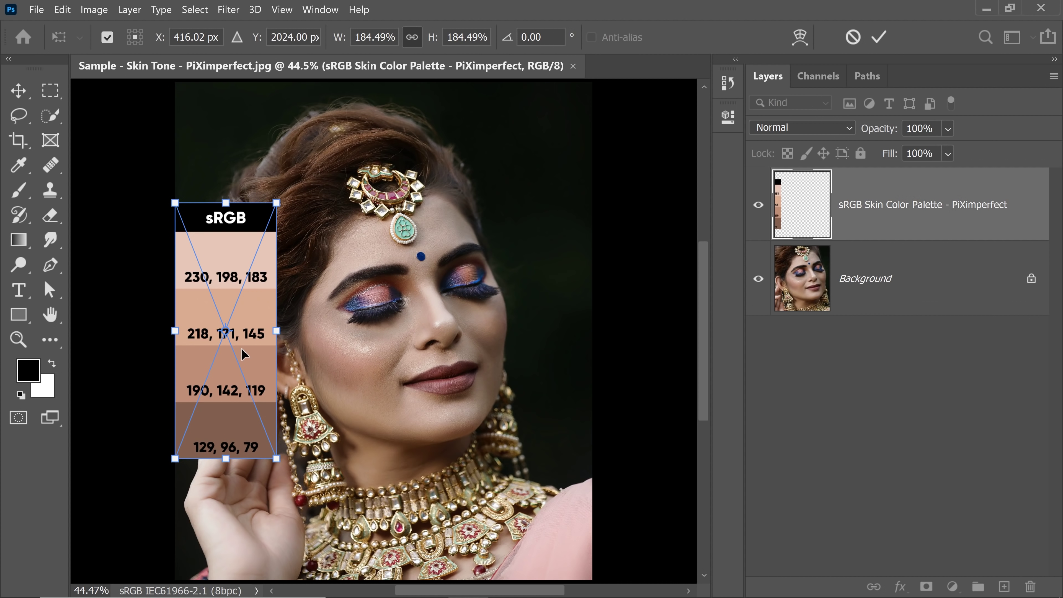
key("Return")
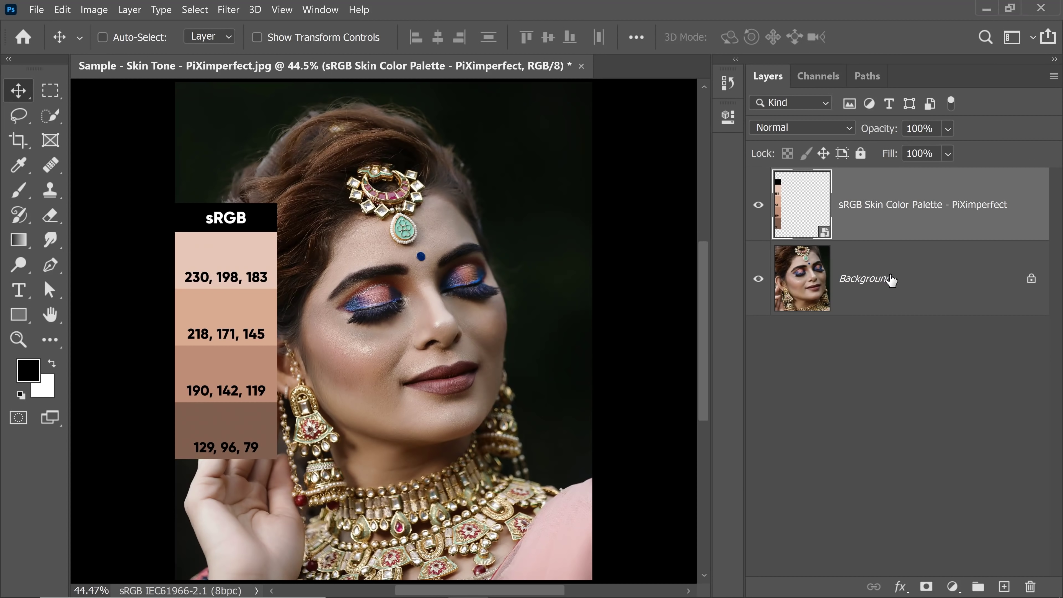
Step: Duplicate the Background layer with Ctrl+J
left_click(889, 281)
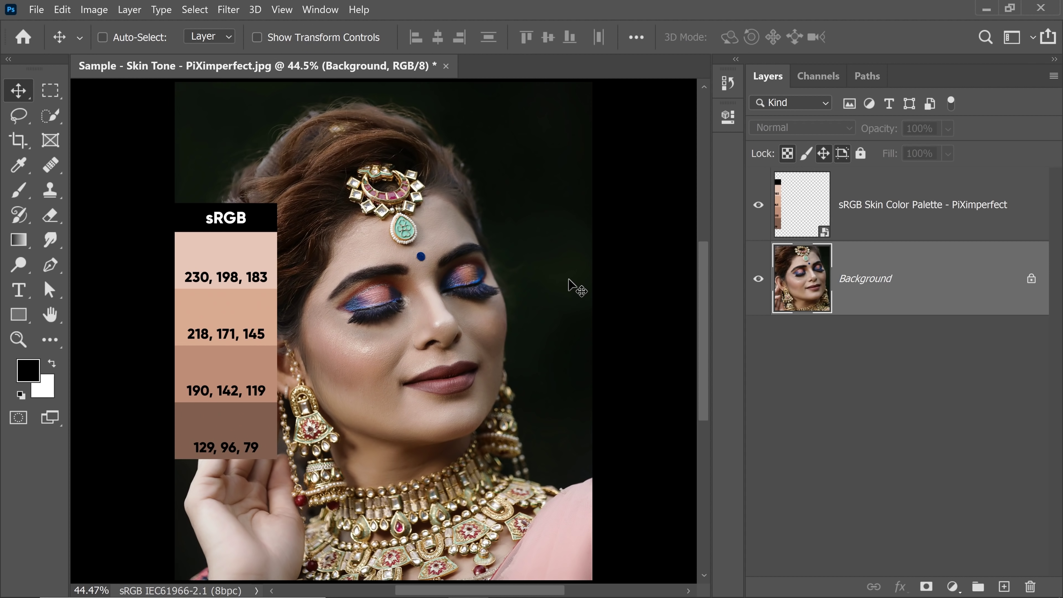
key("ctrl")
key("ctrl+j")
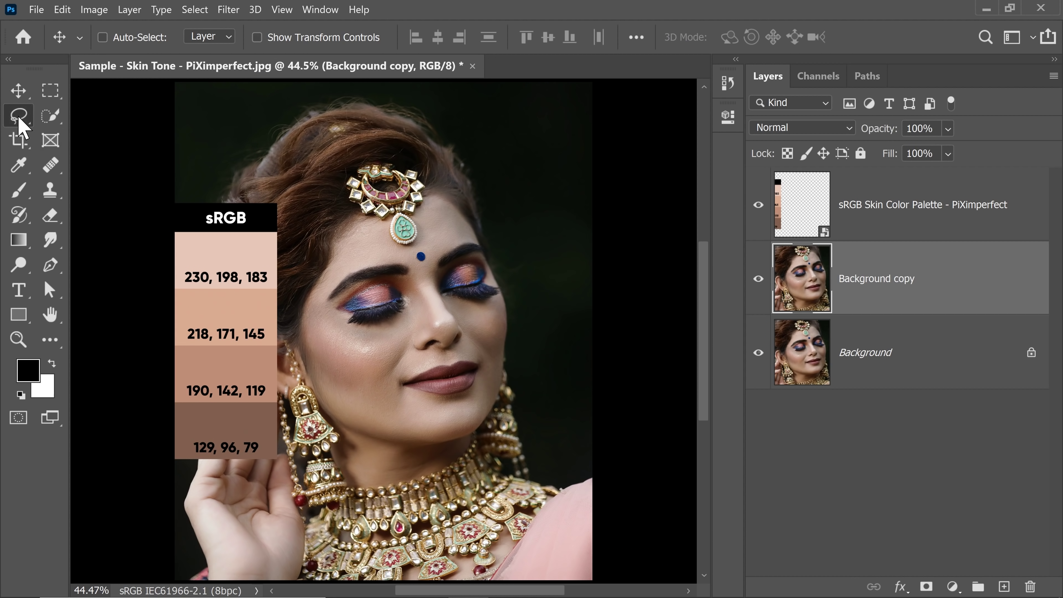
Step: Lasso-select skin patches on the forehead, above the left brow, both cheeks and chin
left_click_drag(19, 115, 79, 113)
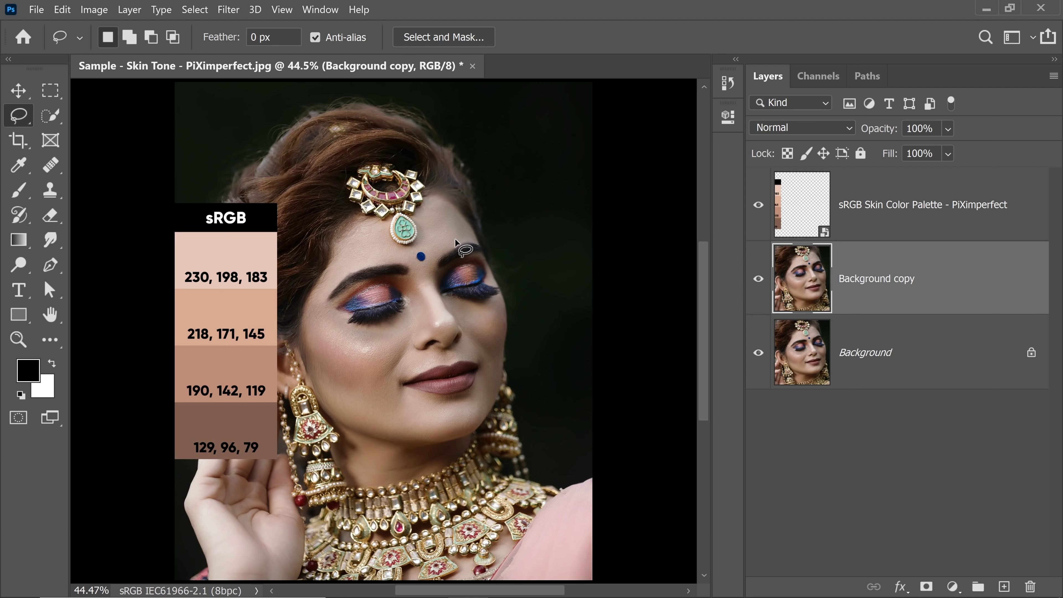
mouse_move(449, 216)
left_mouse_down()
mouse_move(437, 213)
mouse_move(431, 241)
mouse_move(455, 228)
left_mouse_up()
key("shift")
left_click_drag(379, 234, 393, 252)
left_click_drag(406, 328, 401, 335)
left_click_drag(396, 384, 418, 412)
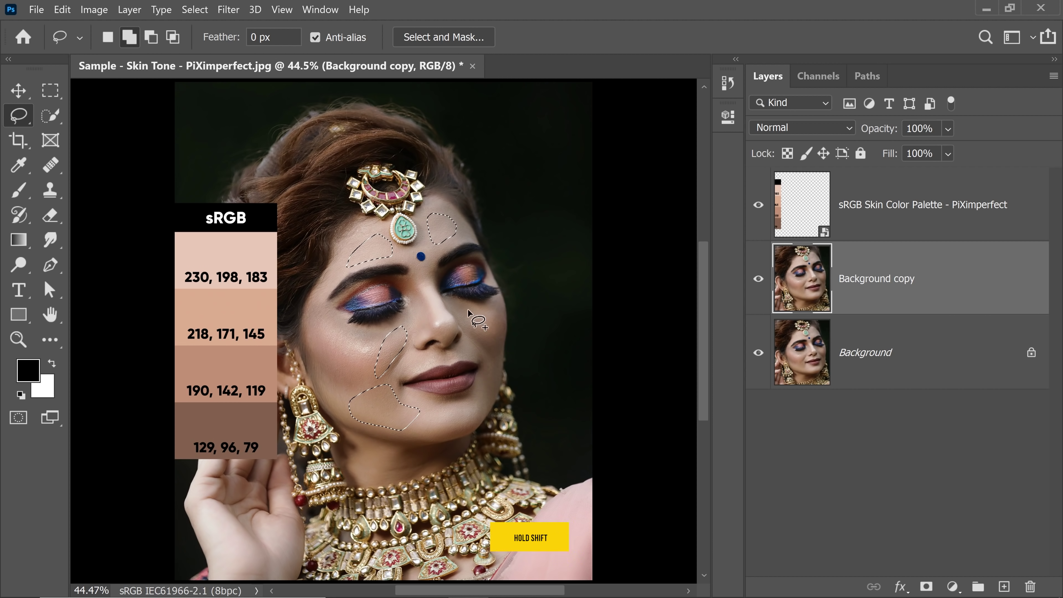
left_click_drag(477, 308, 397, 348)
left_click_drag(395, 387, 423, 431)
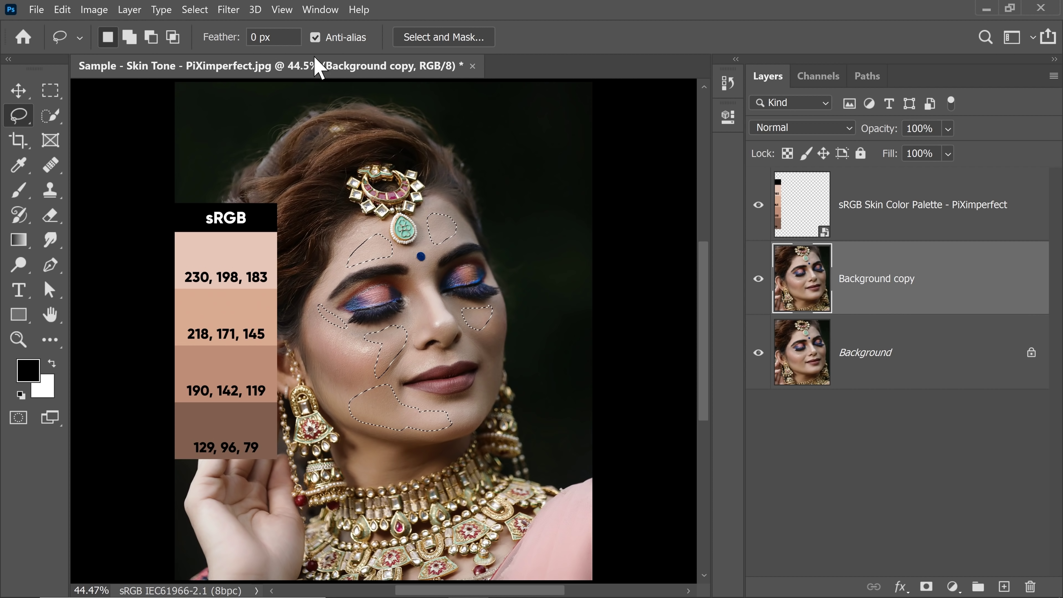
Step: Apply Filter > Blur > Average to the selected skin patches, then deselect
left_click(232, 10)
mouse_move(293, 176)
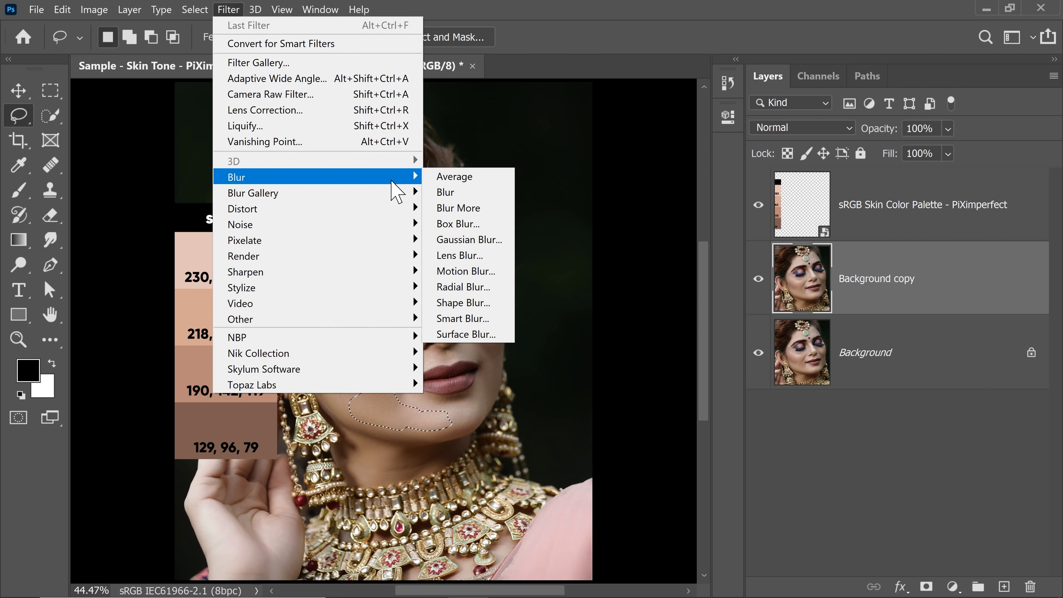
left_click(453, 179)
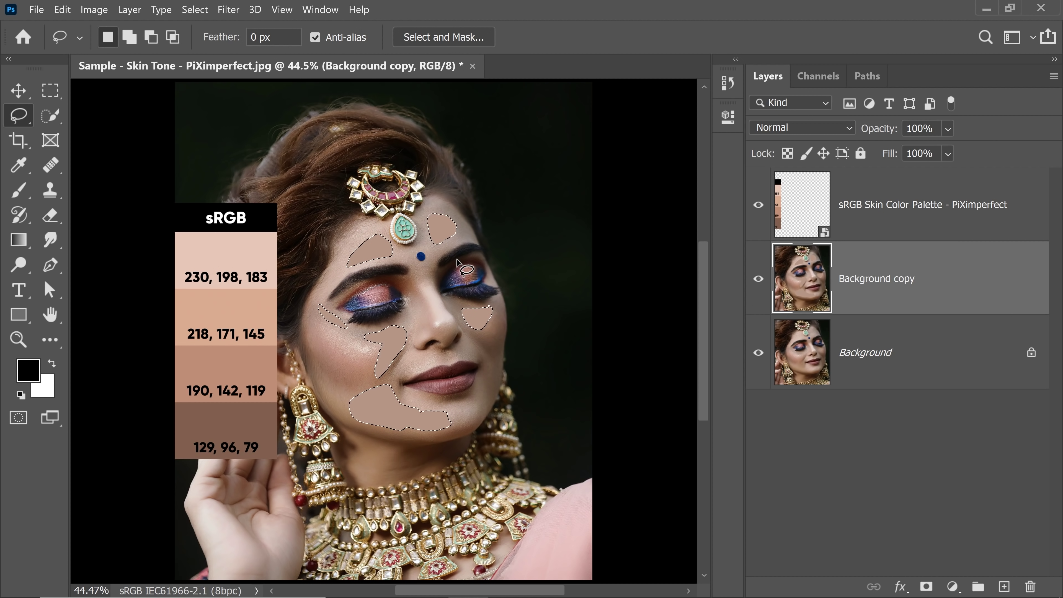
key("ctrl+d")
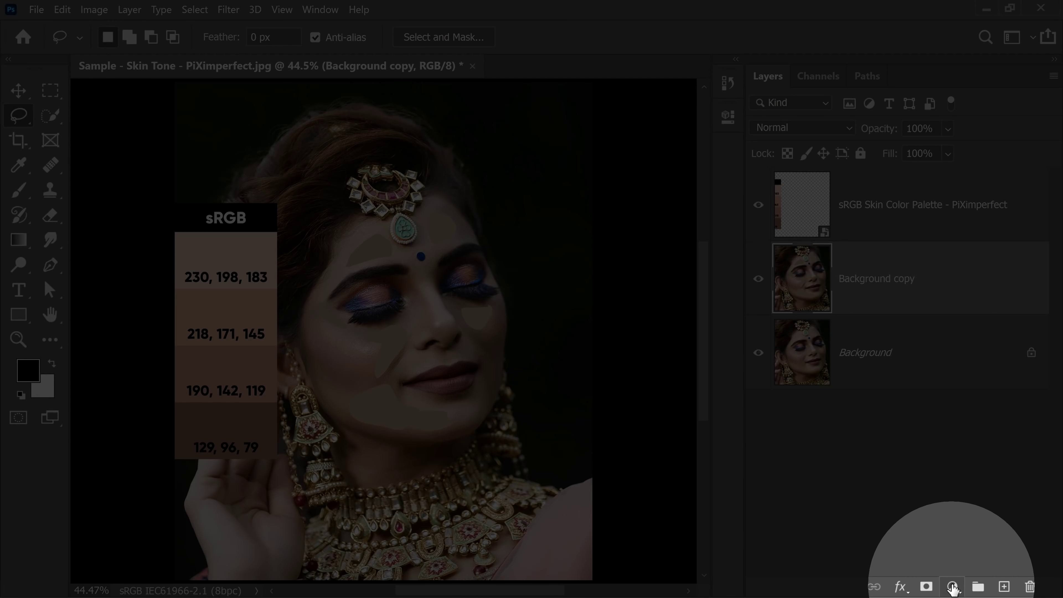
Step: Add a Curves 1 adjustment layer and sample forehead skin to set curve points at 157
left_click(952, 587)
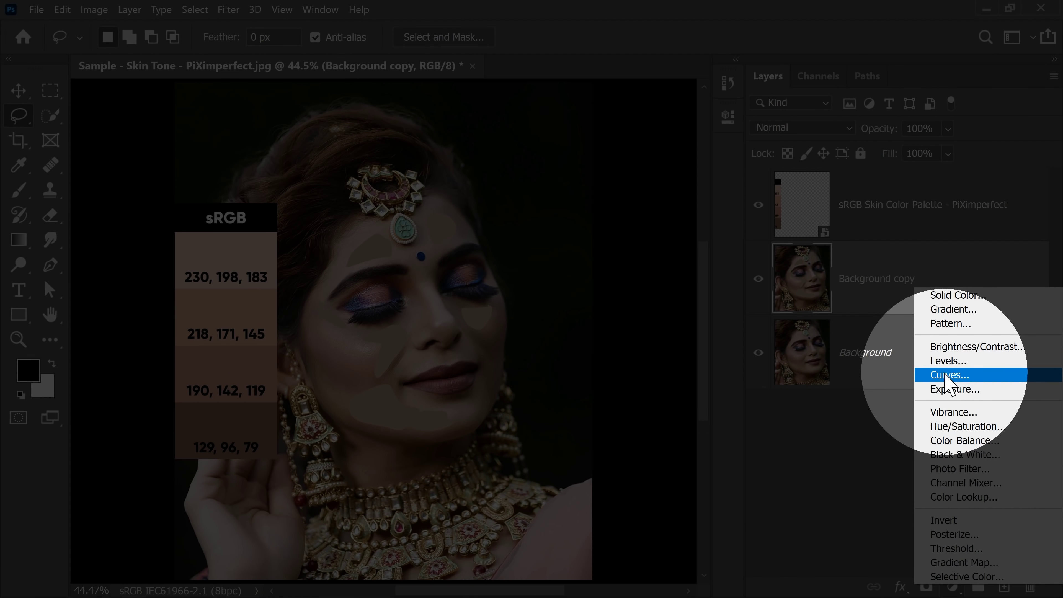
left_click(947, 375)
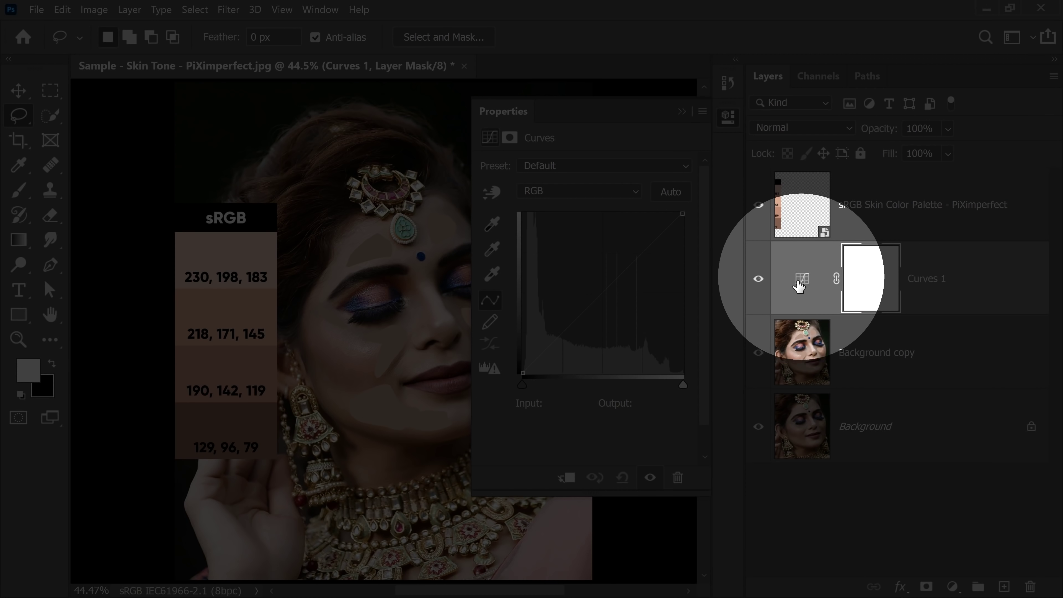
left_click(799, 284)
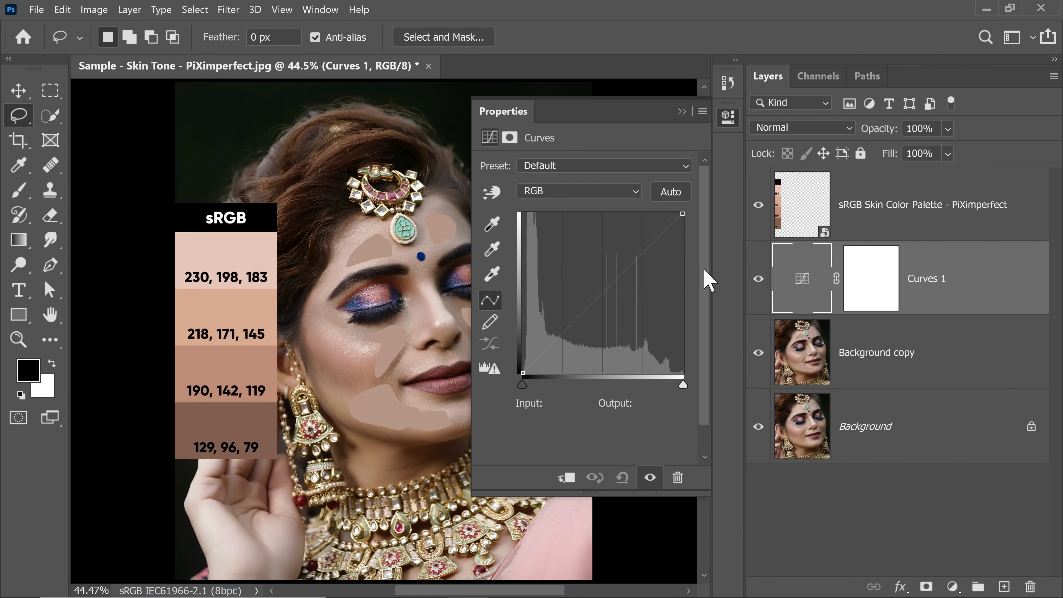
left_click(492, 193)
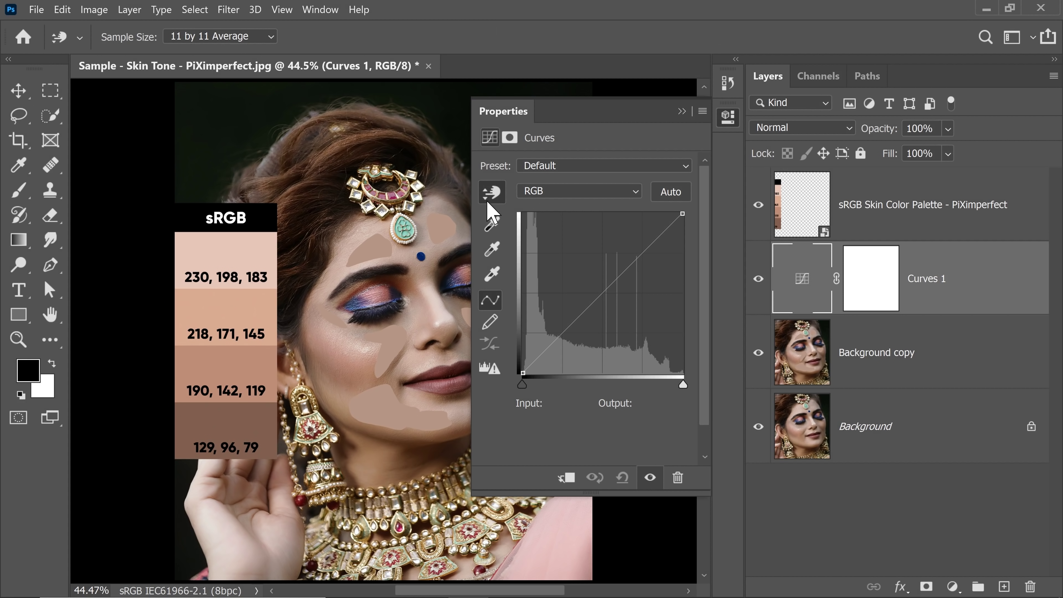
left_click(375, 251, "ctrl+shift")
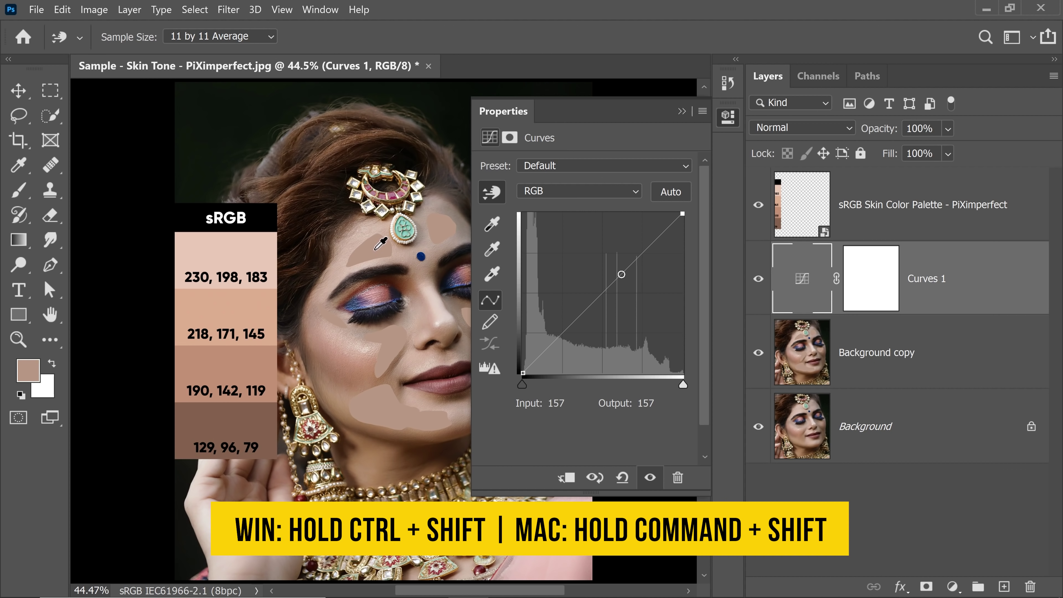
Step: Set the sampled point's Red output to 190 and Green output to 142, then select Blue's output
left_click(567, 200)
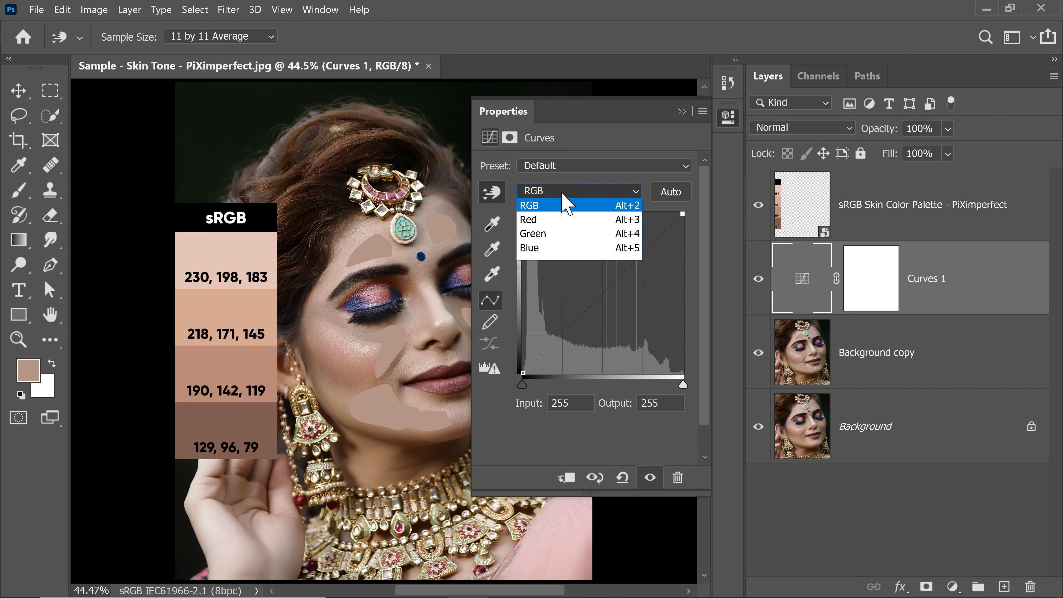
left_click(544, 218)
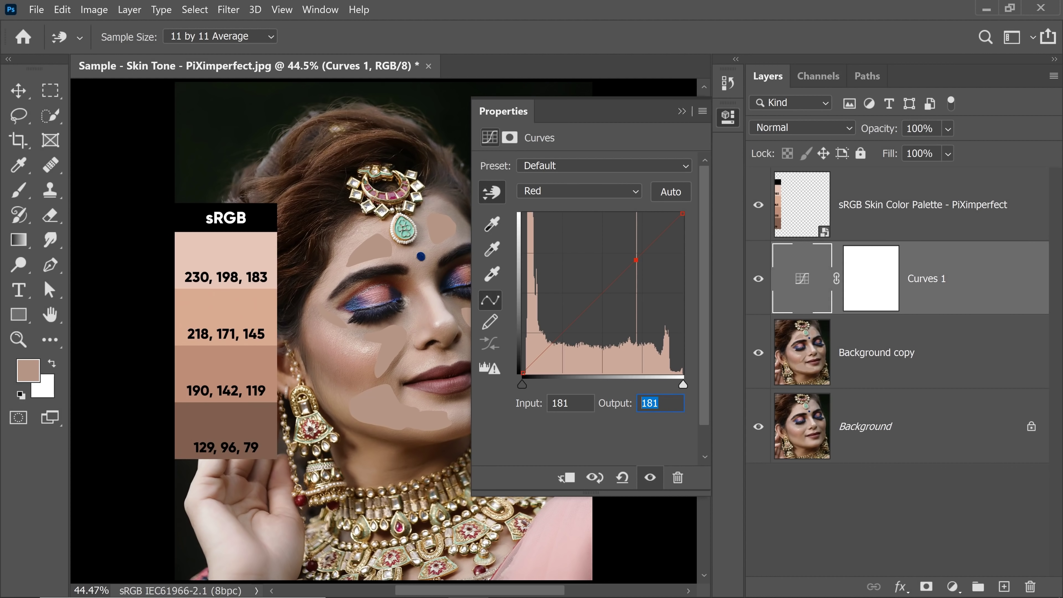
type("190")
left_click(576, 192)
left_click(558, 233)
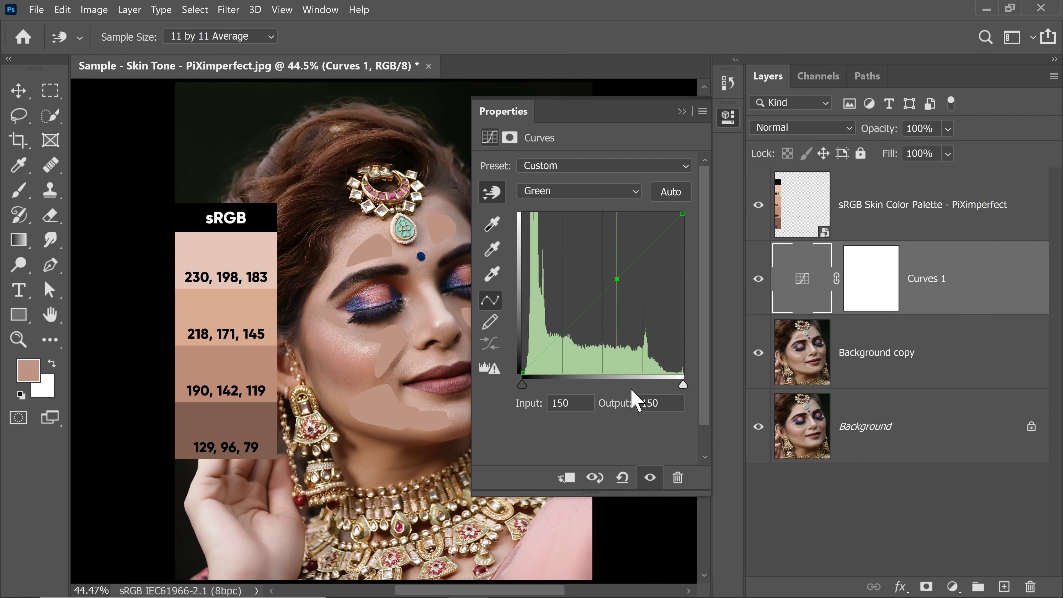
type("142")
left_click(577, 191)
left_click(546, 249)
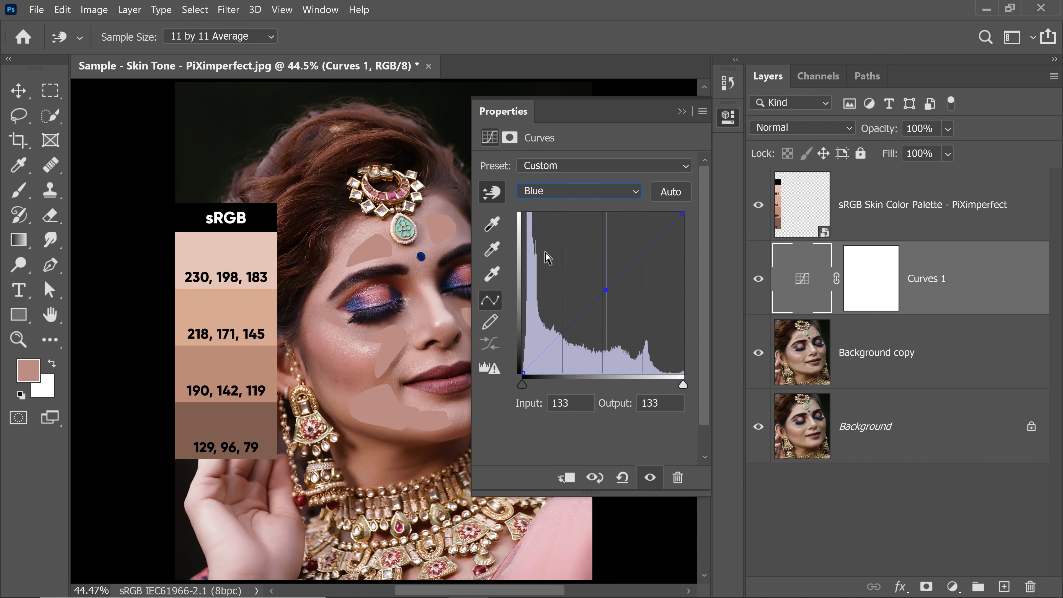
left_click(660, 403)
Step: Set Blue output to 119, hide the palette layer, delete Background copy, and select Curves 1
type("1")
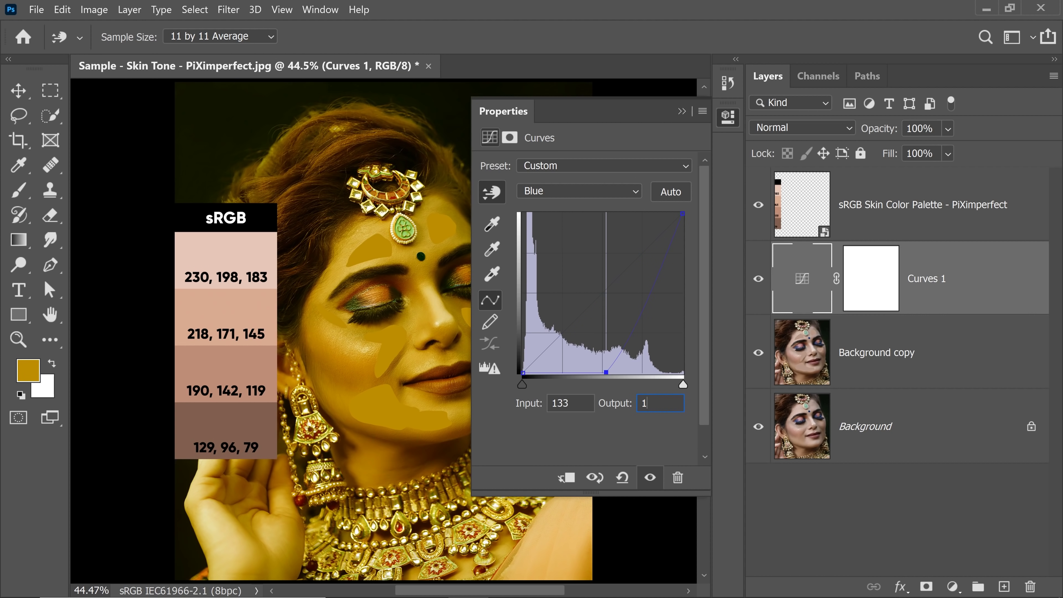
type("19")
key("Return")
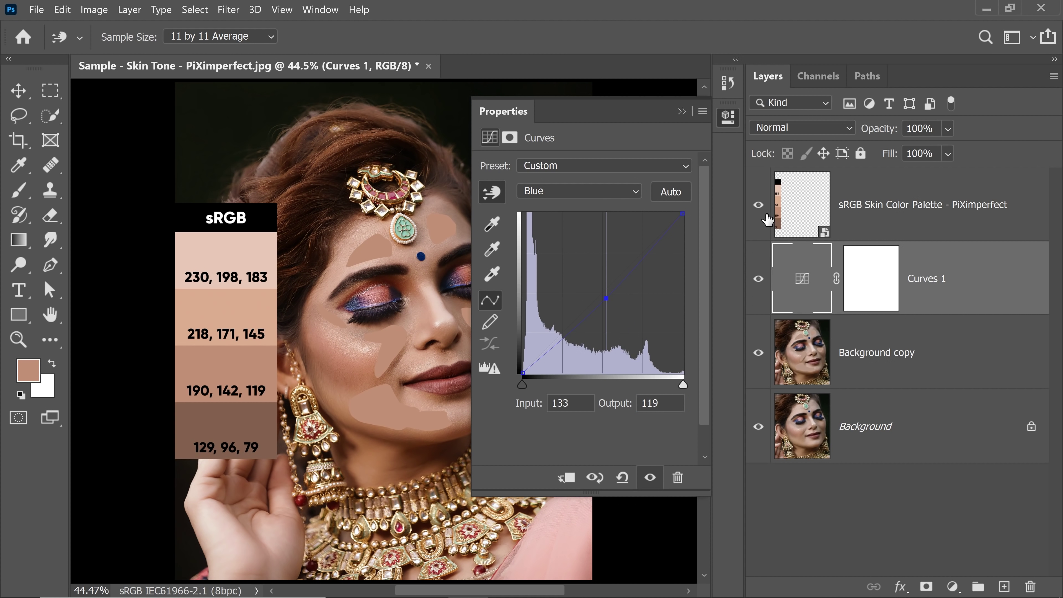
left_click(758, 205)
left_click(894, 361)
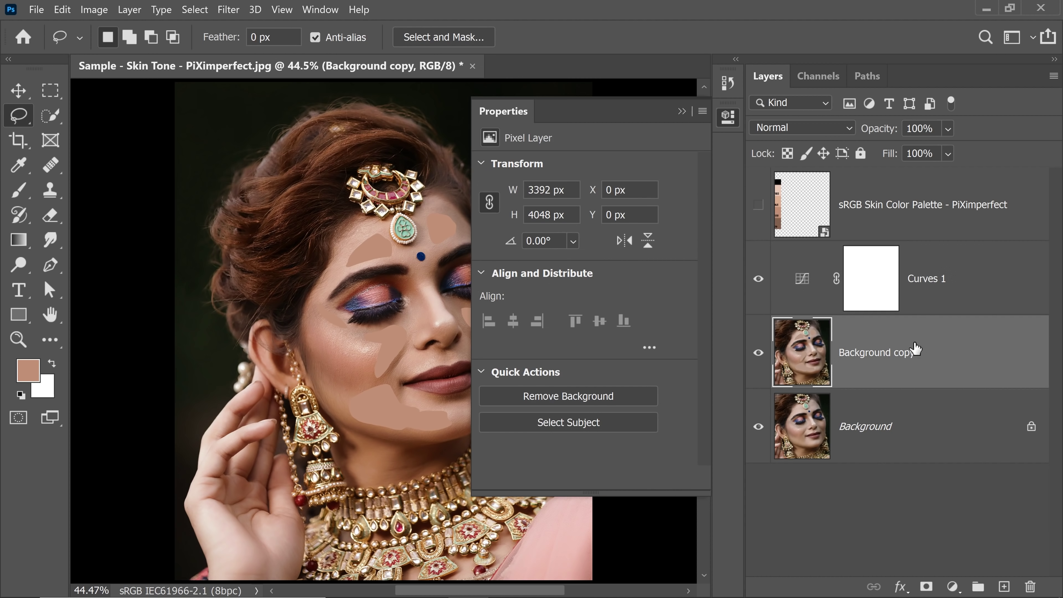
left_click_drag(908, 351, 1030, 586)
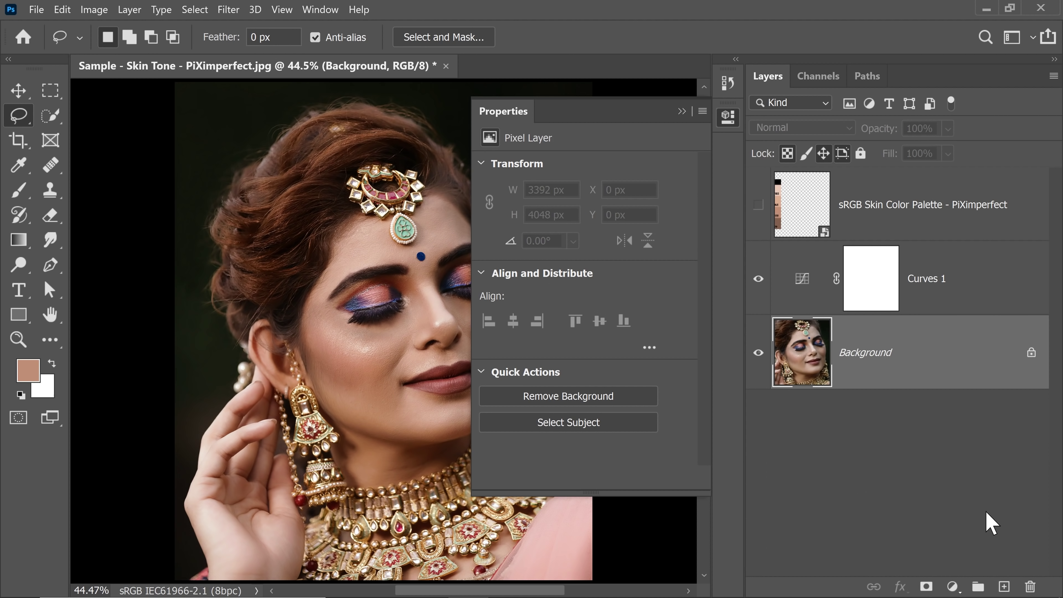
left_click(683, 112)
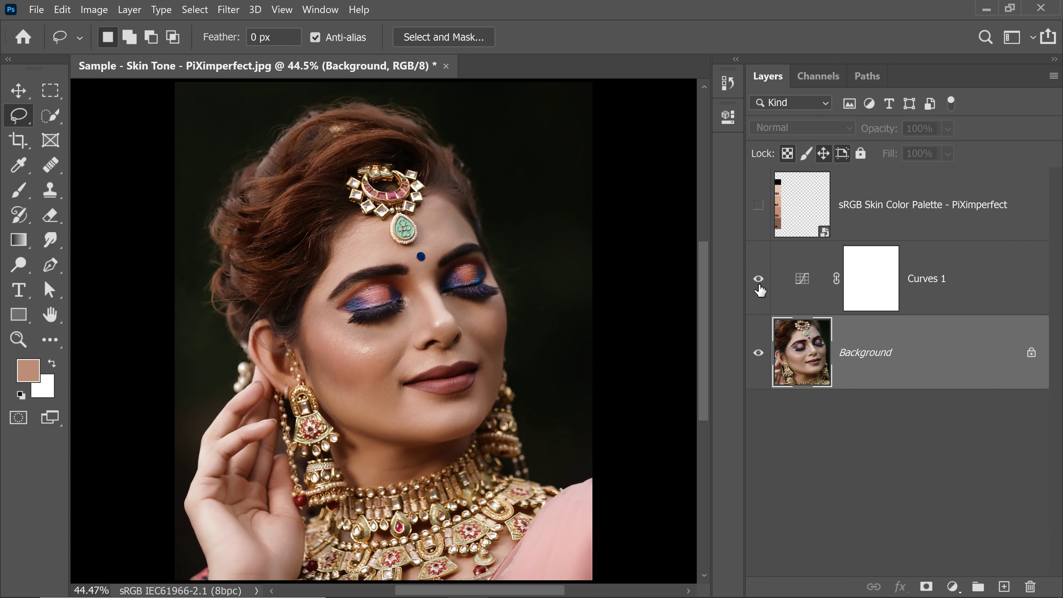
left_click(928, 278)
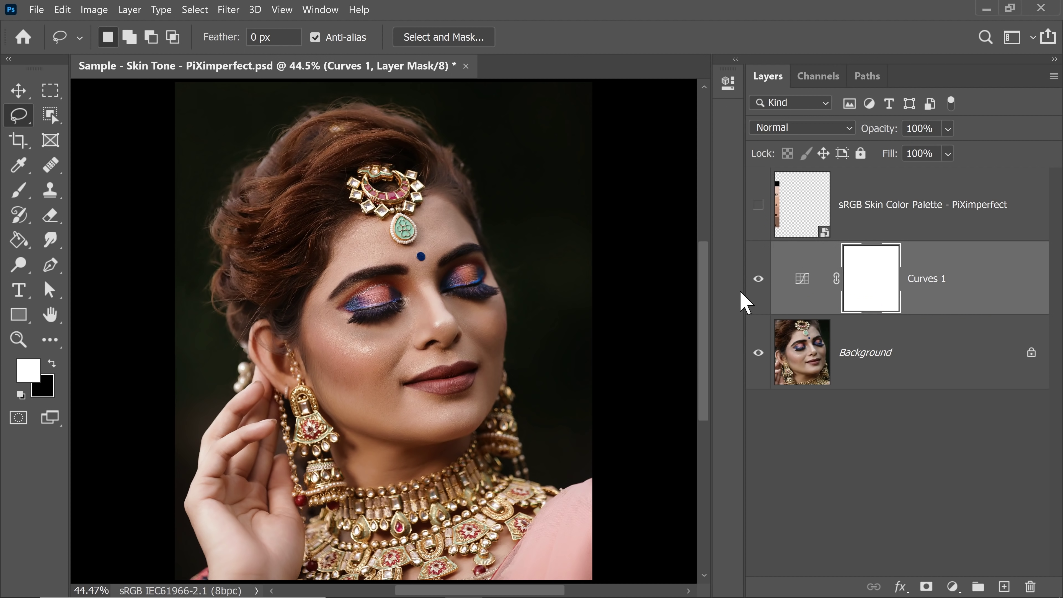
Step: Add a point to the Curves 1 RGB curve, lowering it from 131 to 125
double_click(797, 278)
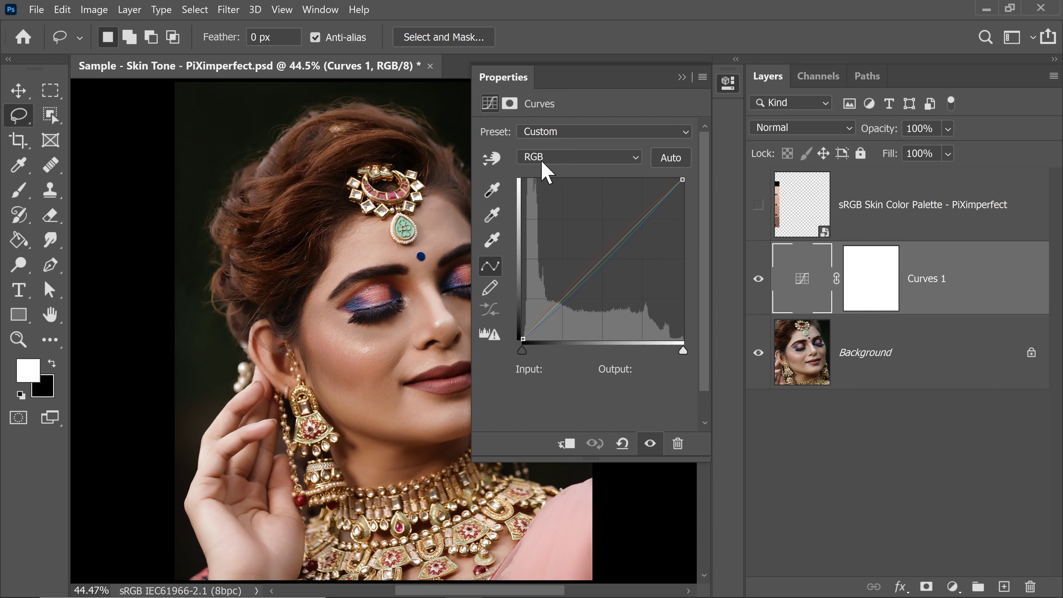
left_click(544, 162)
left_click(543, 171)
left_click(601, 258)
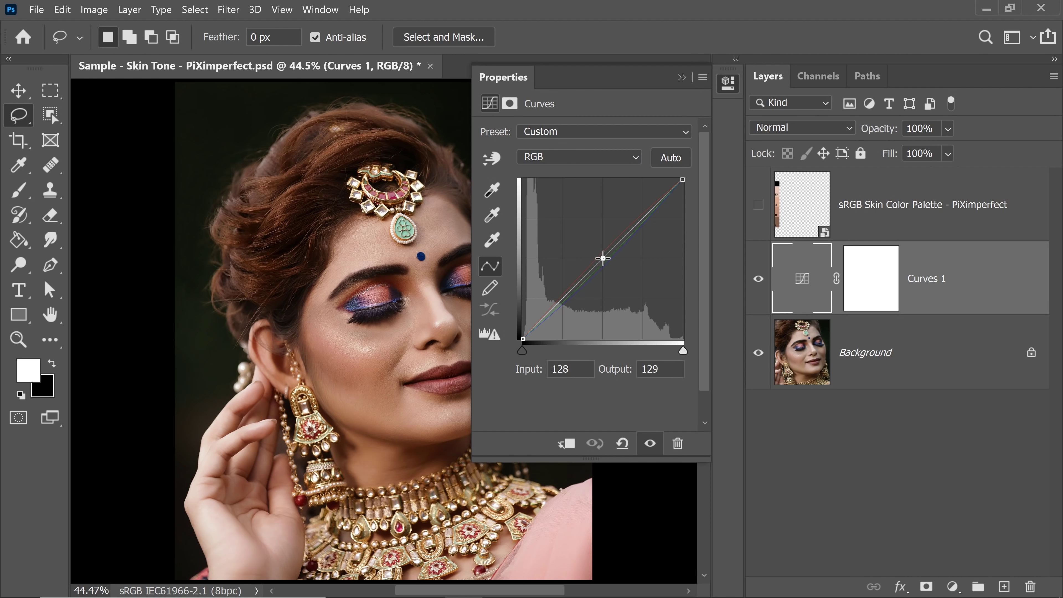
mouse_move(602, 258)
left_mouse_down()
mouse_move(605, 247)
mouse_move(605, 260)
left_mouse_up()
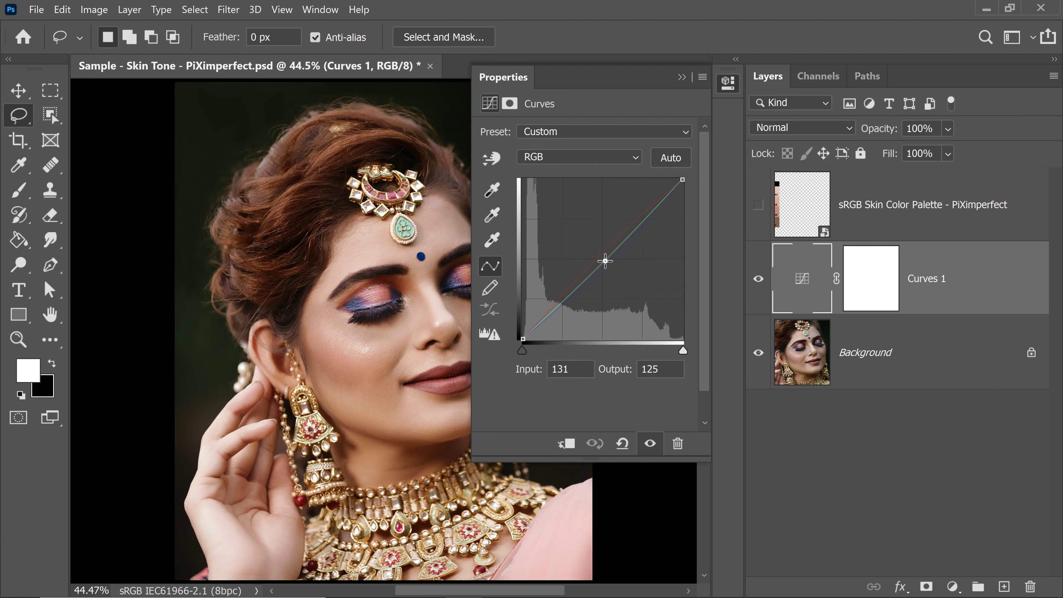